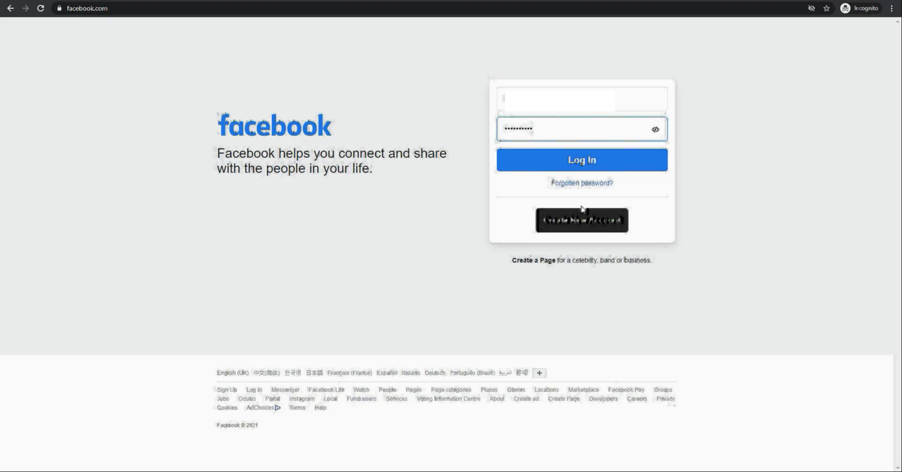
# Log in and retry via the logo, Settings and 'try again' links; the unavailable notice persists
pyautogui.click(569, 162)
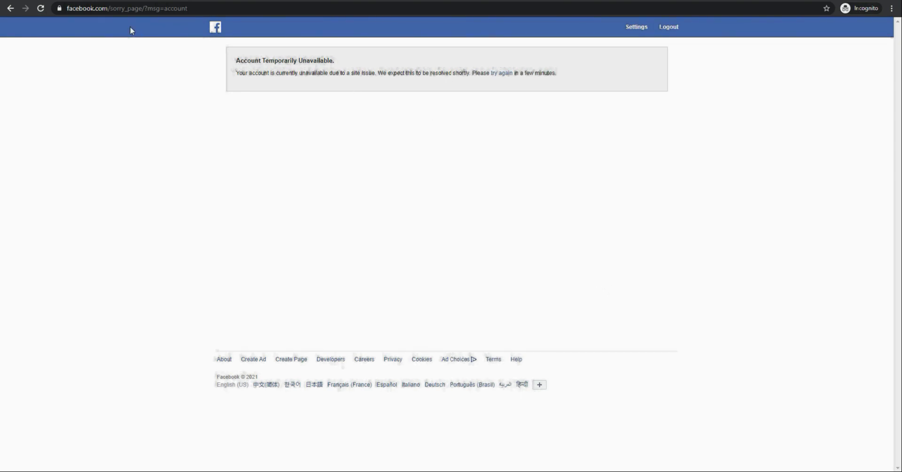
pyautogui.click(214, 28)
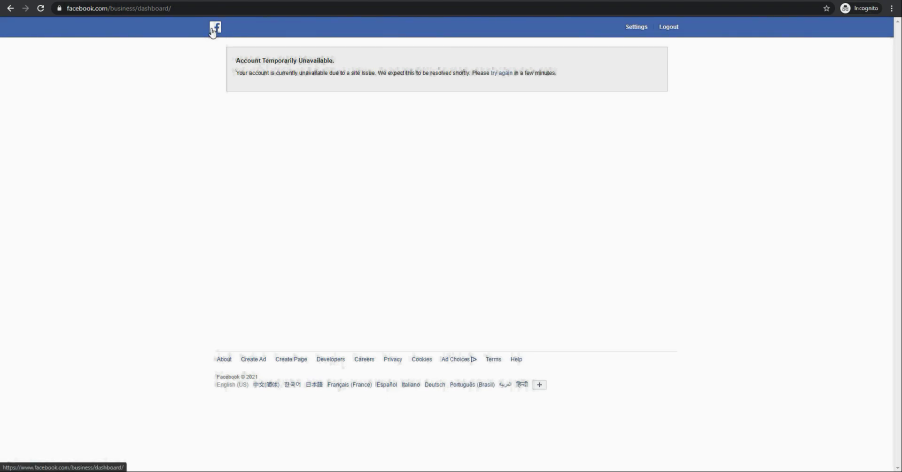
pyautogui.click(636, 28)
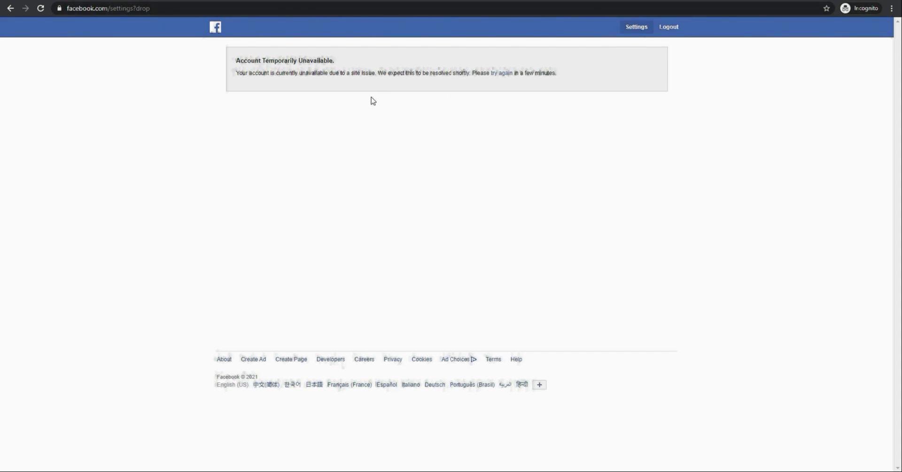
pyautogui.click(502, 74)
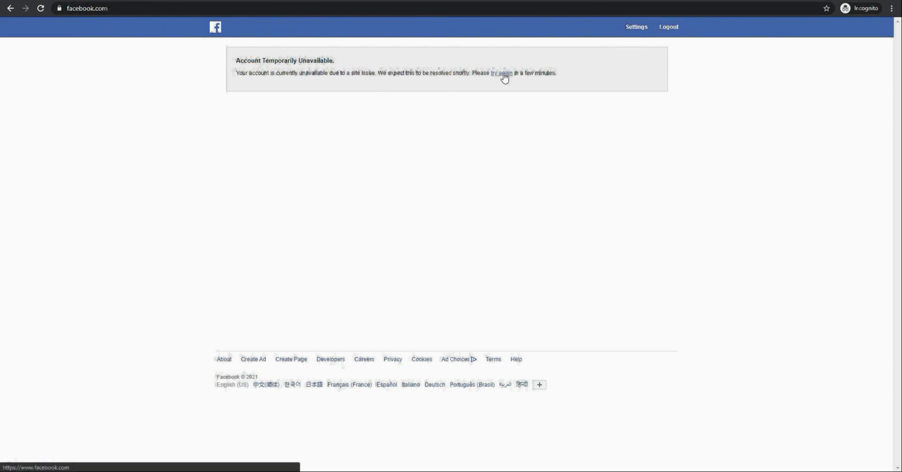
# Change the web address to facebook.com/home and load it
pyautogui.click(132, 10)
pyautogui.click(187, 14)
pyautogui.write('home')
pyautogui.press('Return')
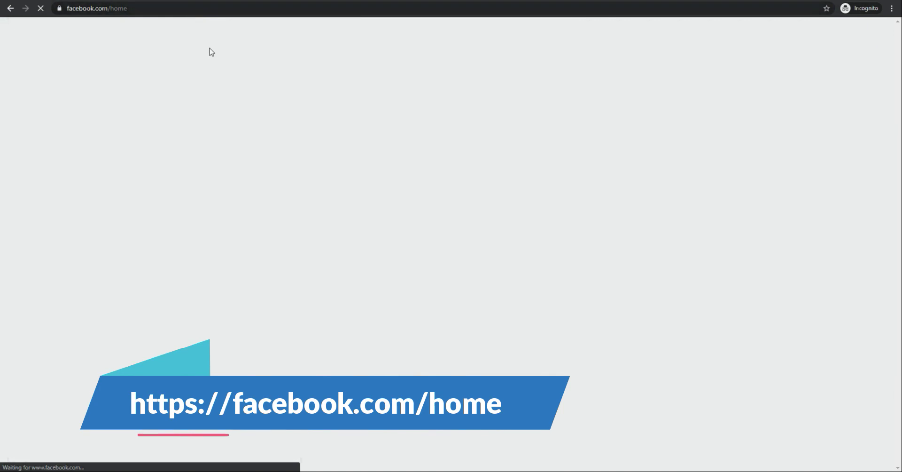
# Open the News Feed, then reload facebook.com, which shows the unavailable notice again
pyautogui.click(449, 309)
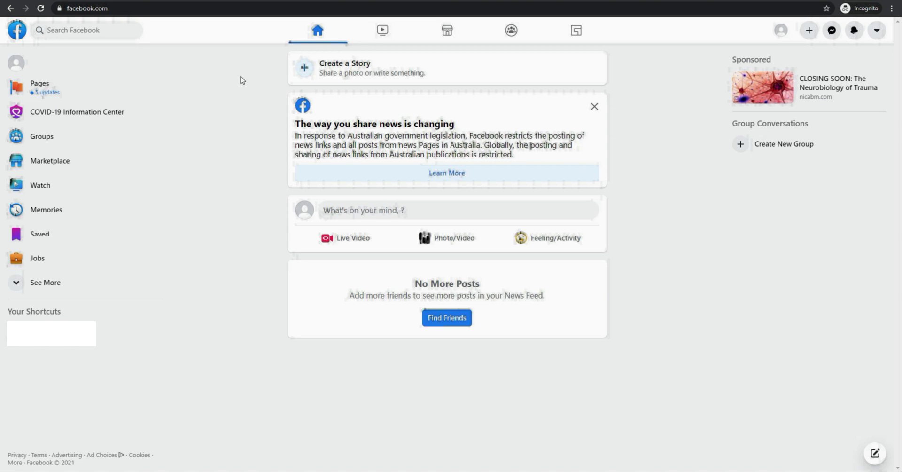
pyautogui.click(110, 6)
pyautogui.press('Return')
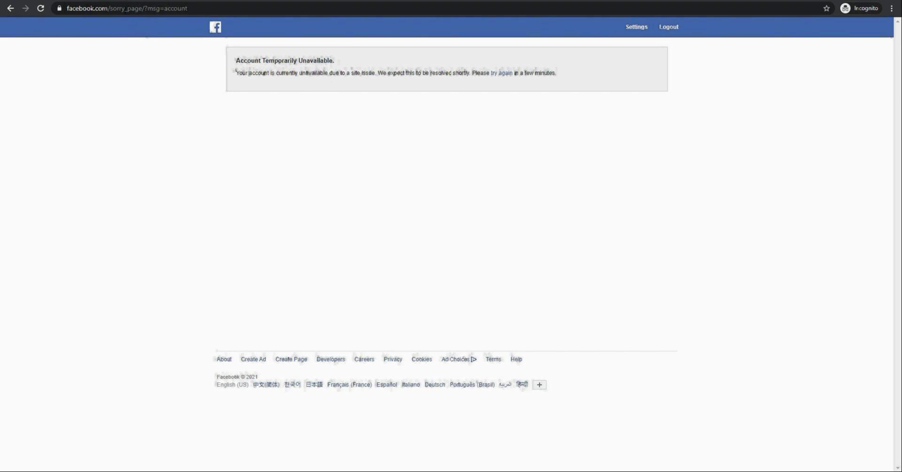
# Go to business.facebook.com/creatorstudio using the address suggestion
pyautogui.moveTo(111, 8); pyautogui.dragTo(278, 52)
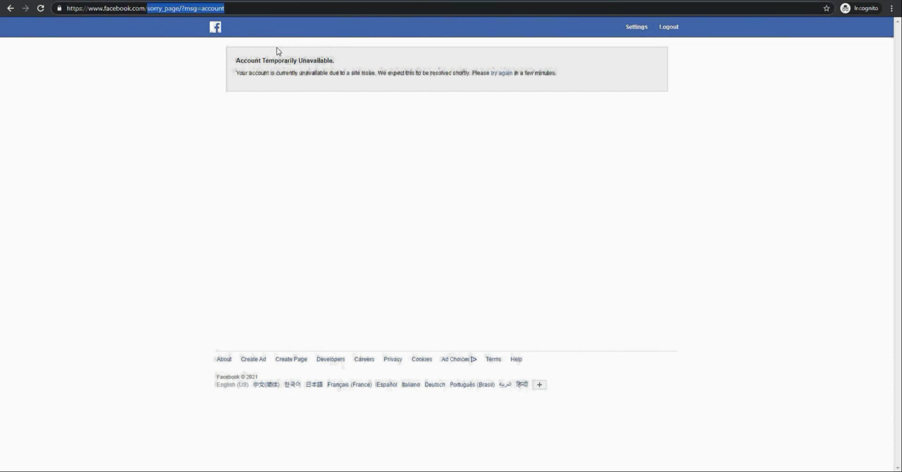
pyautogui.write('business.')
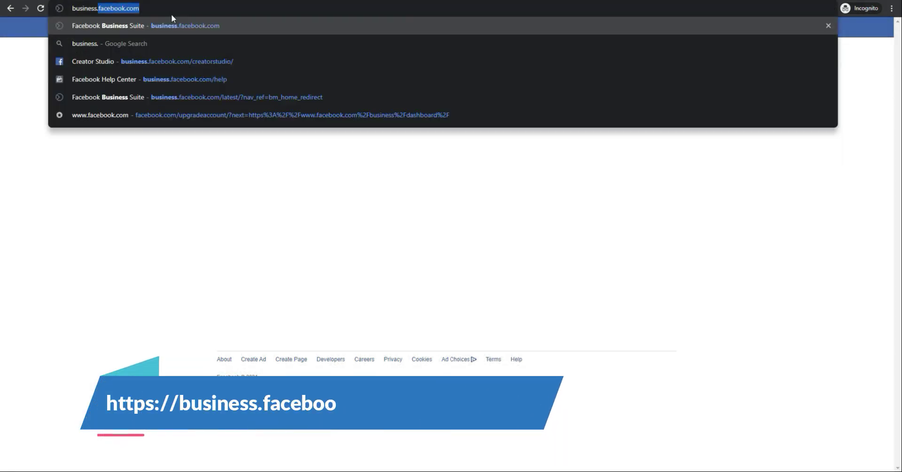
pyautogui.press('Down')
pyautogui.press('Down')
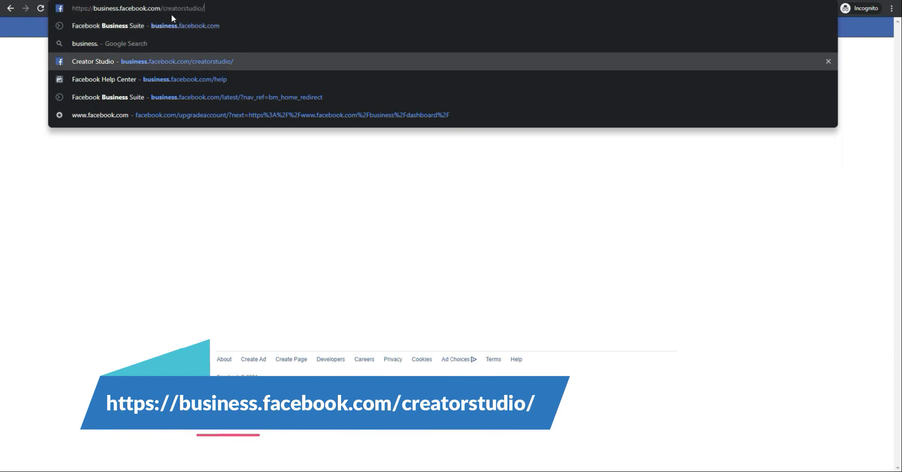
pyautogui.press('Return')
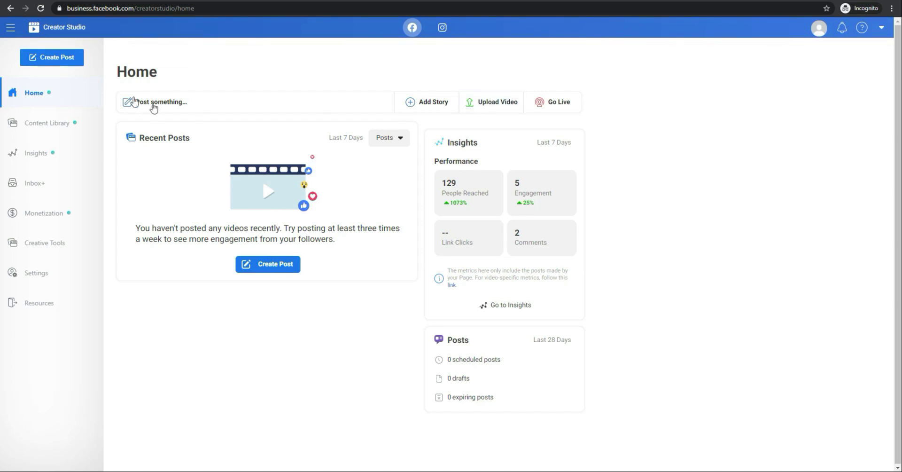
# Start a Create Post draft, finish the welcome tour, and keep the draft with Go Back
pyautogui.click(78, 62)
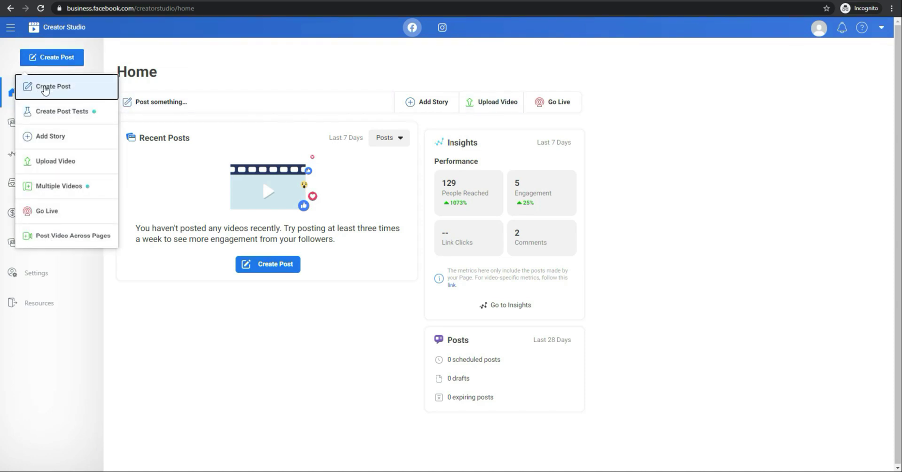
pyautogui.click(44, 87)
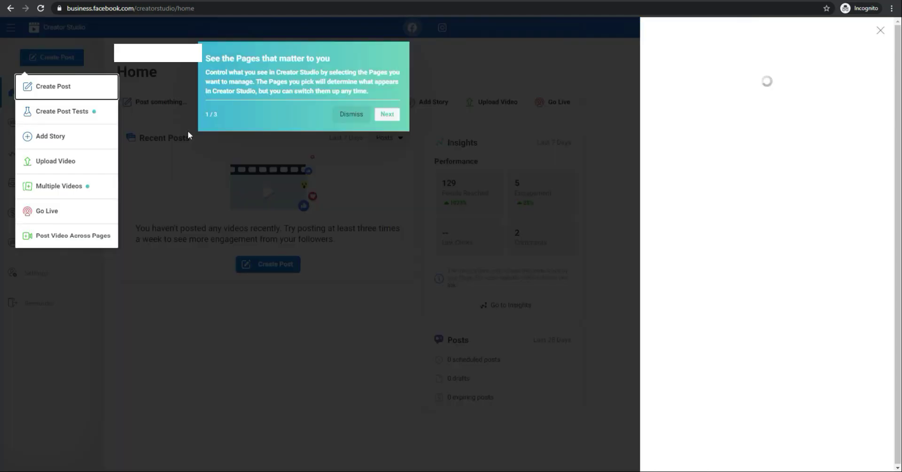
pyautogui.click(387, 114)
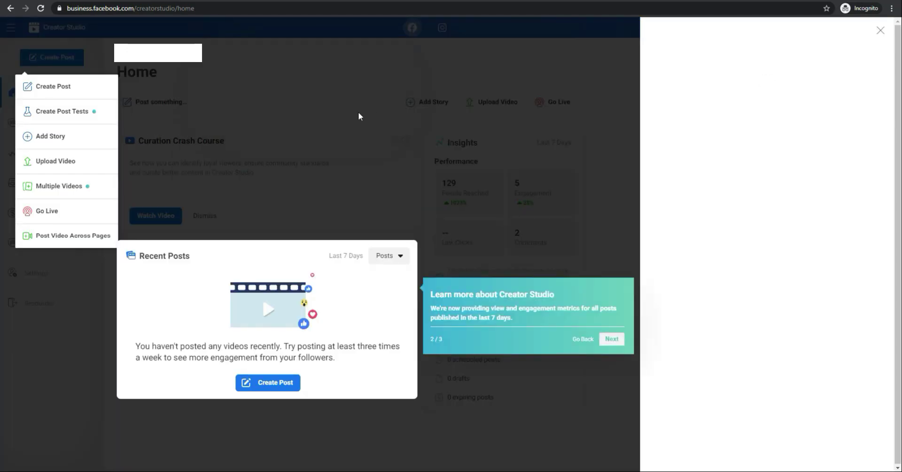
pyautogui.click(611, 336)
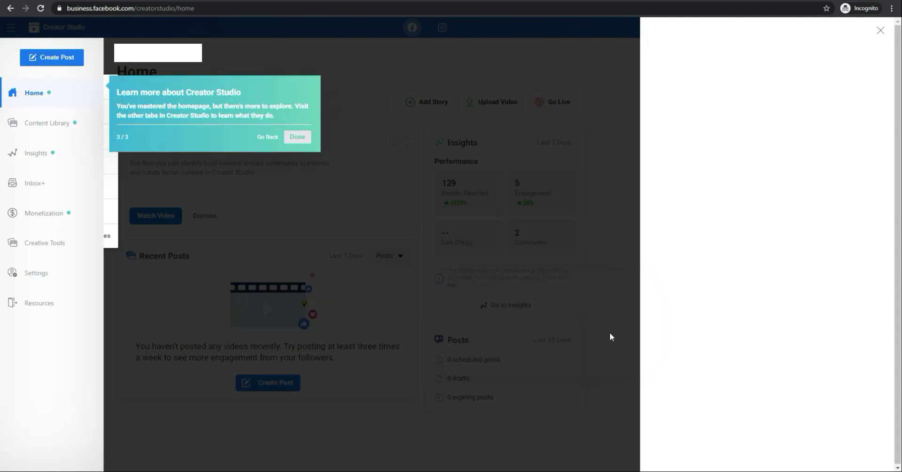
pyautogui.click(301, 138)
pyautogui.click(604, 150)
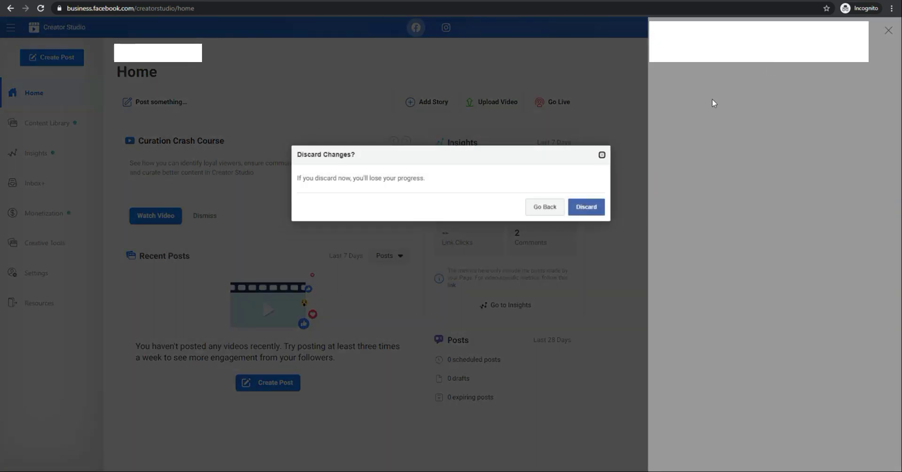
pyautogui.click(541, 208)
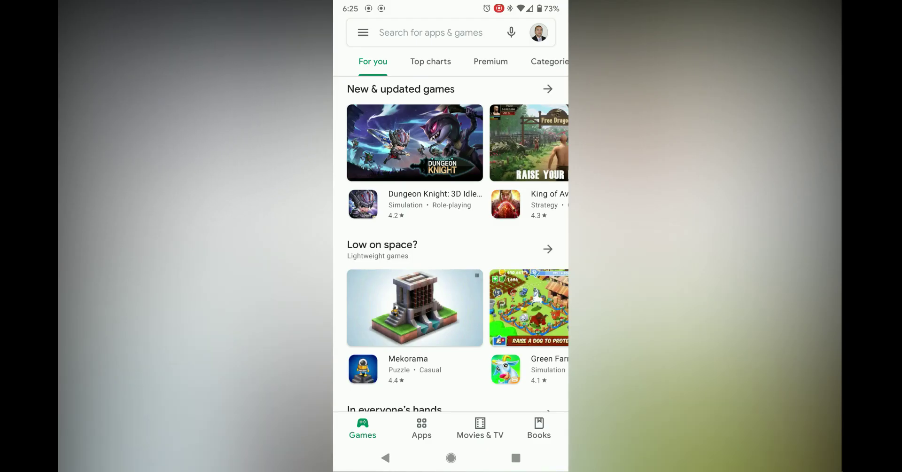
pyautogui.click(409, 32)
# Search the app store for 'facebook business suite' and browse its preview screenshots
pyautogui.write('facebook')
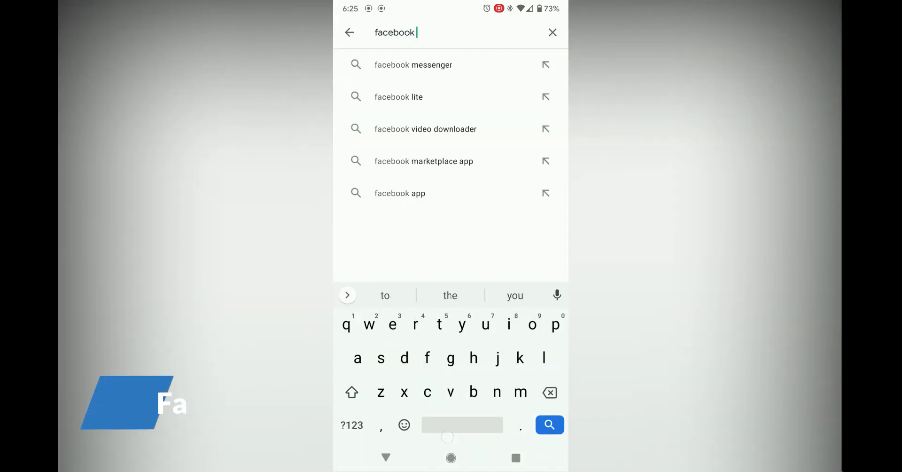
pyautogui.write(' business suite')
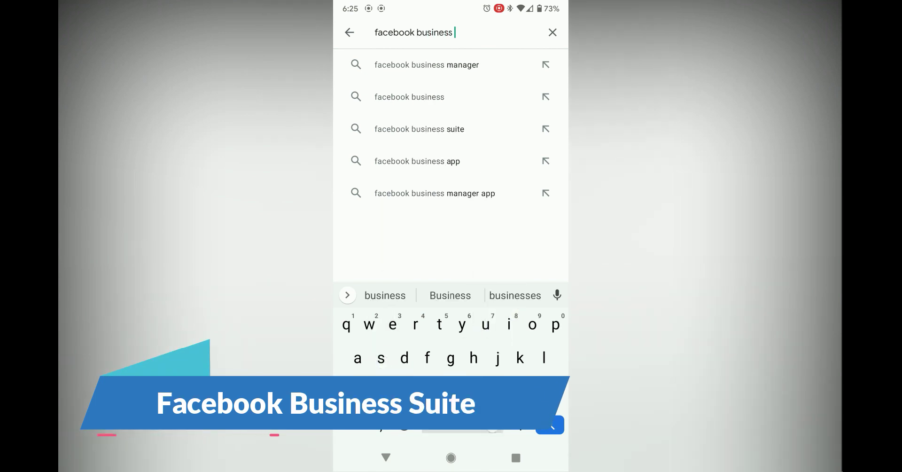
pyautogui.press('Return')
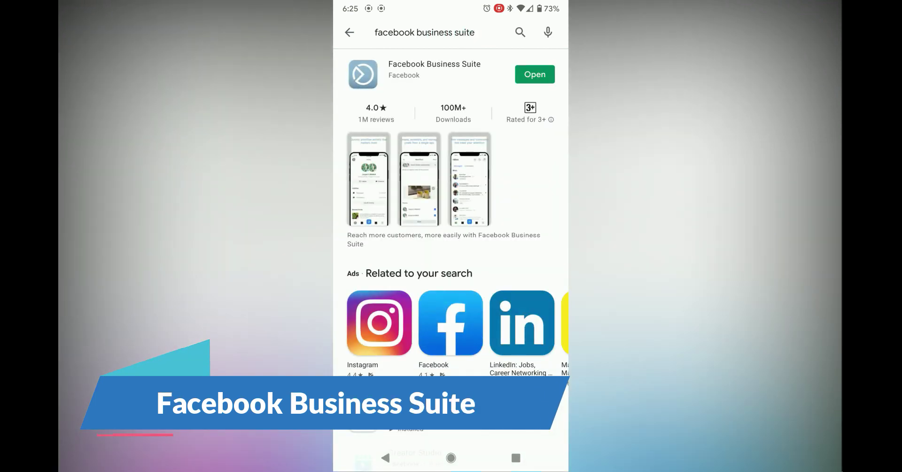
pyautogui.click(414, 189)
pyautogui.moveTo(534, 264); pyautogui.dragTo(390, 268)
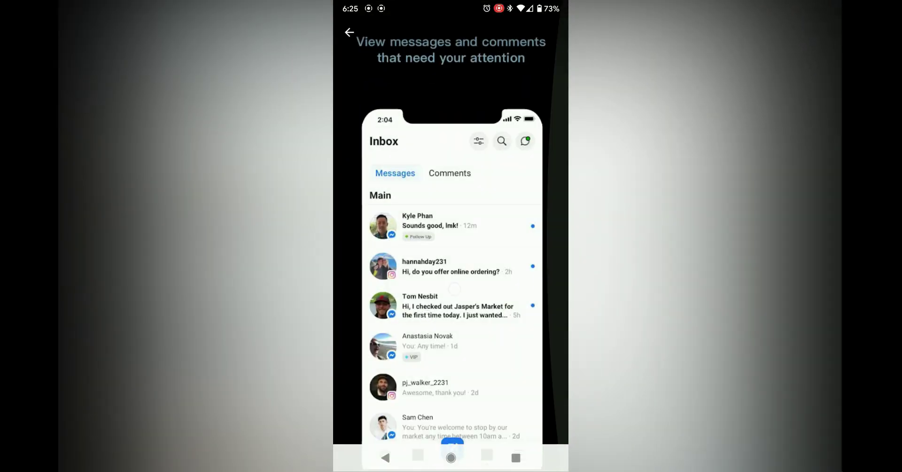
pyautogui.moveTo(526, 287); pyautogui.dragTo(390, 286)
pyautogui.moveTo(530, 303); pyautogui.dragTo(390, 300)
pyautogui.moveTo(436, 148); pyautogui.dragTo(436, 148)
pyautogui.click(349, 32)
# Start a new Veggie Meals post in Business Suite, then search the store for 'facebook creator'
pyautogui.click(533, 74)
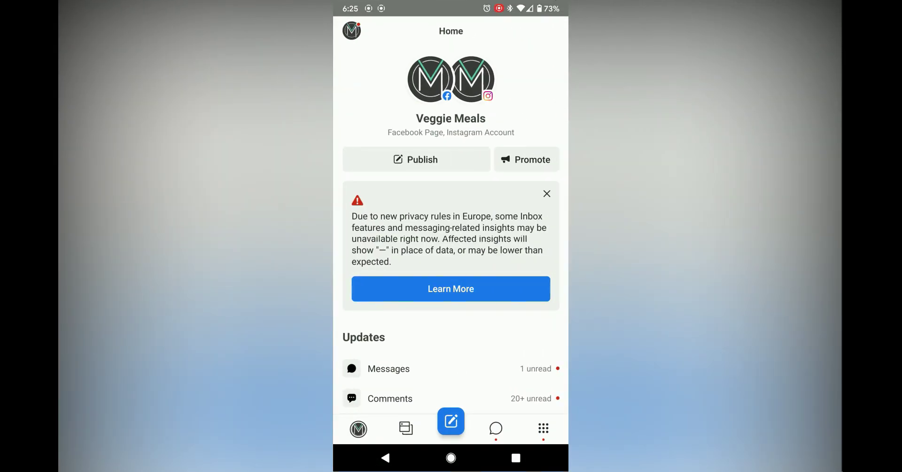
pyautogui.scroll(-4, 451, 282)
pyautogui.scroll(4, 451, 282)
pyautogui.click(436, 151)
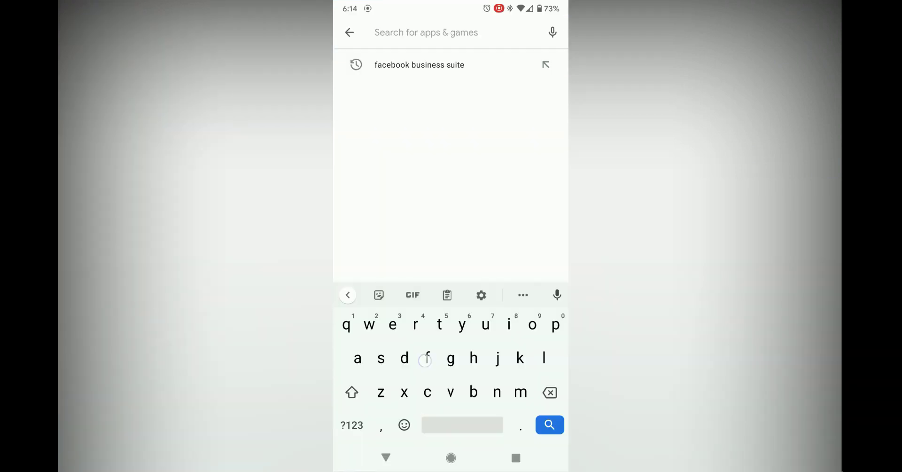
pyautogui.write('facebook')
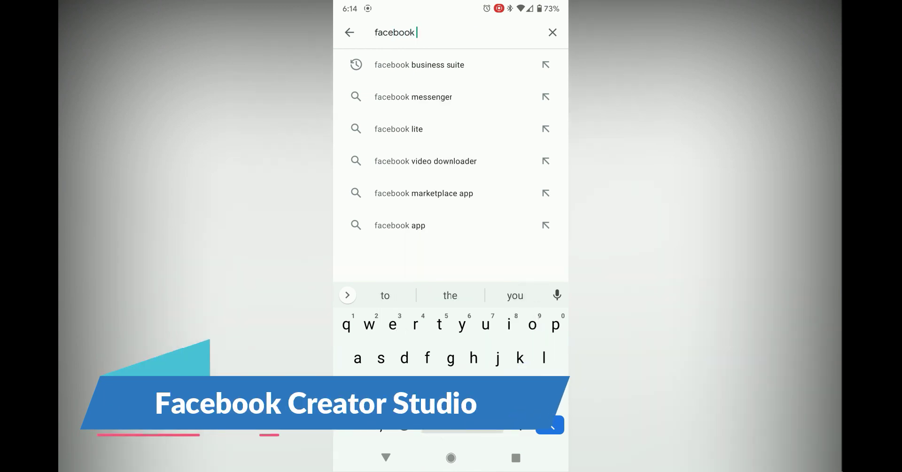
pyautogui.write(' creator')
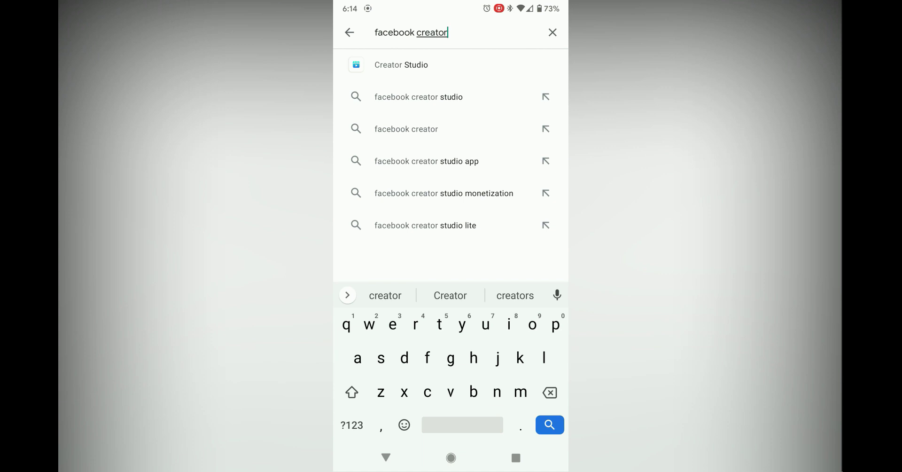
# Open the Creator Studio store listing and browse its preview screenshots
pyautogui.click(400, 64)
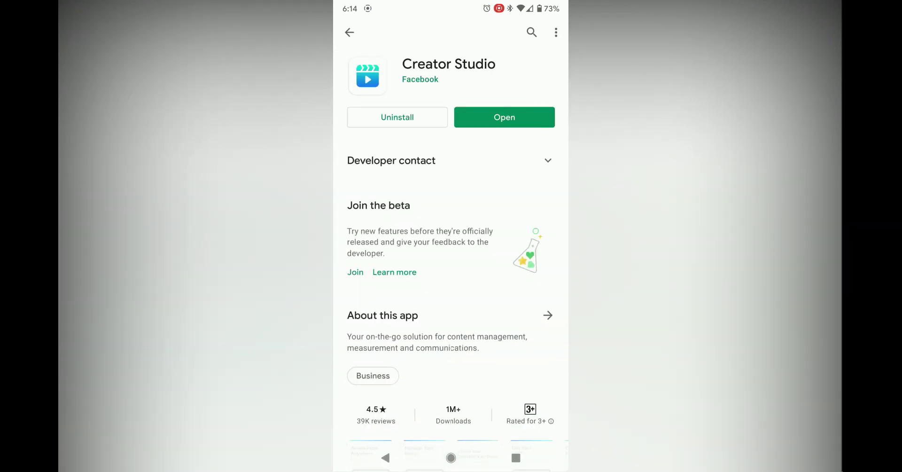
pyautogui.scroll(-10, 451, 235)
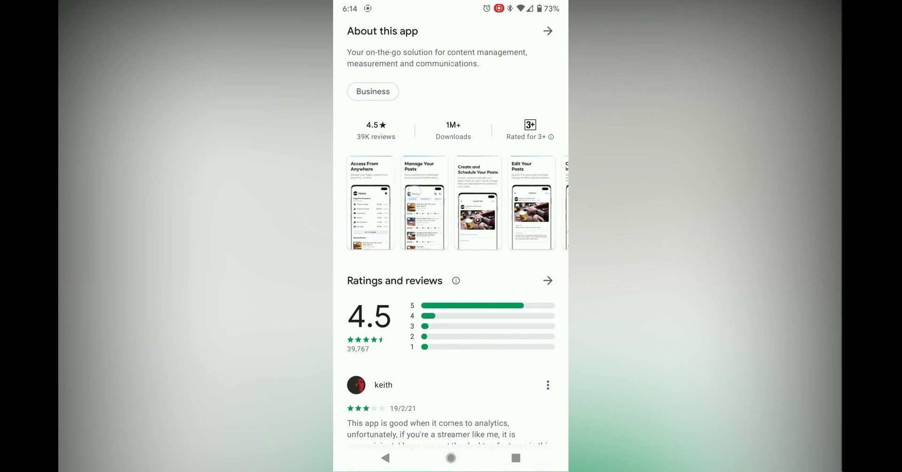
pyautogui.click(423, 202)
pyautogui.moveTo(517, 281); pyautogui.dragTo(376, 282)
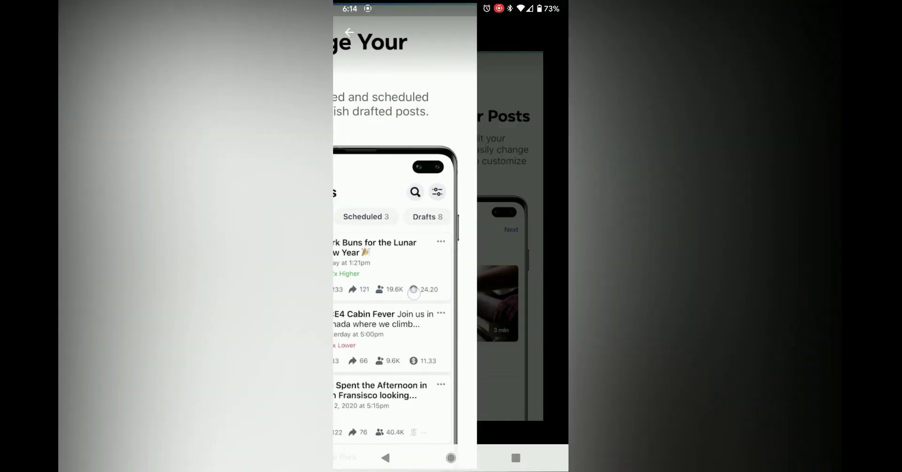
pyautogui.moveTo(517, 282); pyautogui.dragTo(375, 282)
pyautogui.click(349, 32)
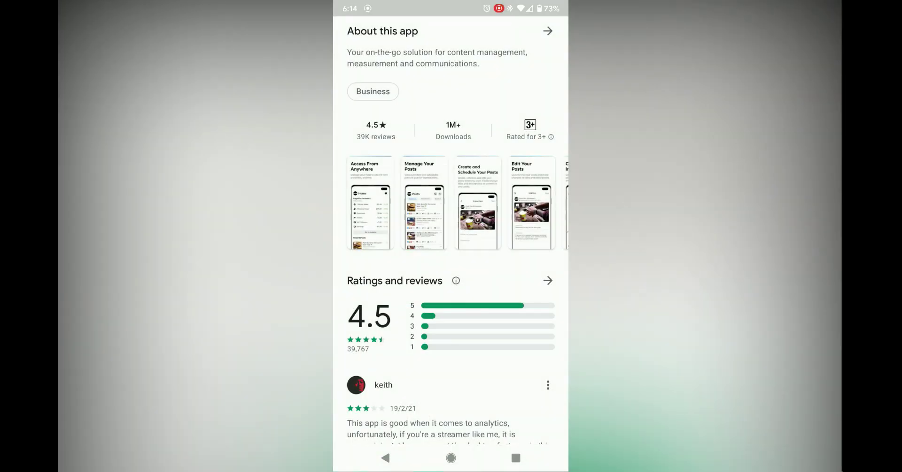
pyautogui.scroll(6, 451, 235)
# Launch Creator Studio and start a new post for Veggie Meals from Home
pyautogui.click(504, 117)
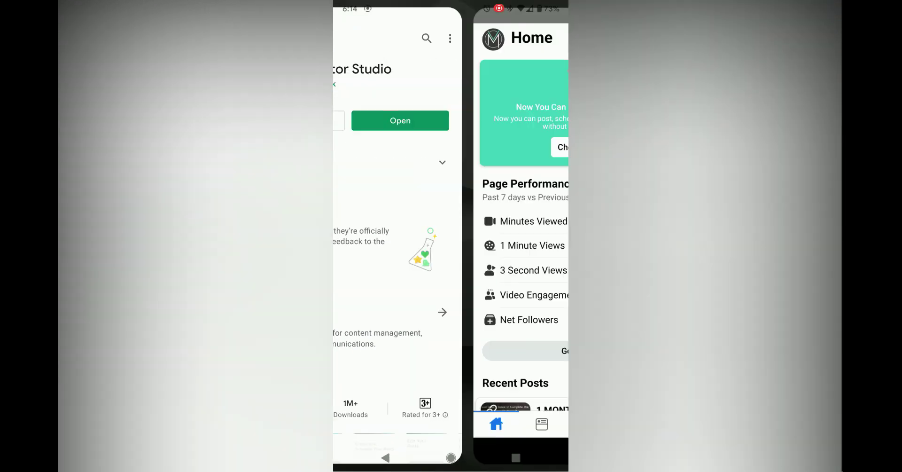
pyautogui.moveTo(523, 305); pyautogui.dragTo(528, 125)
pyautogui.scroll(3, 451, 235)
pyautogui.scroll(-10, 451, 235)
pyautogui.scroll(10, 451, 234)
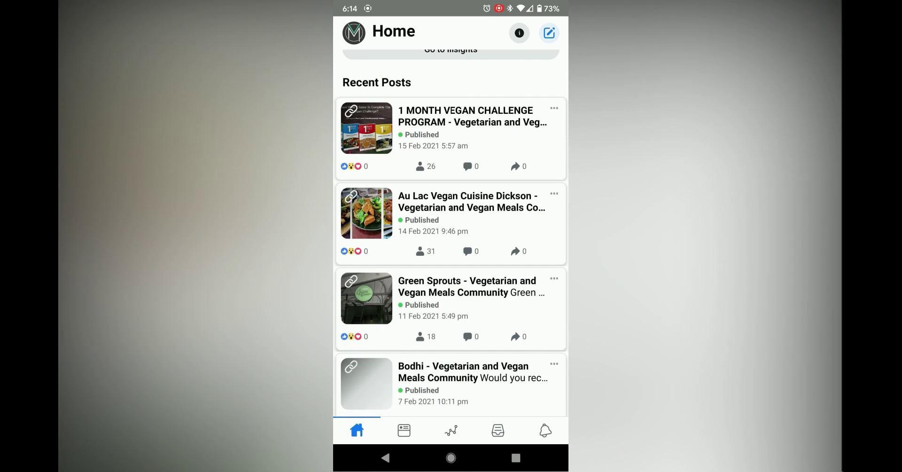
pyautogui.click(549, 33)
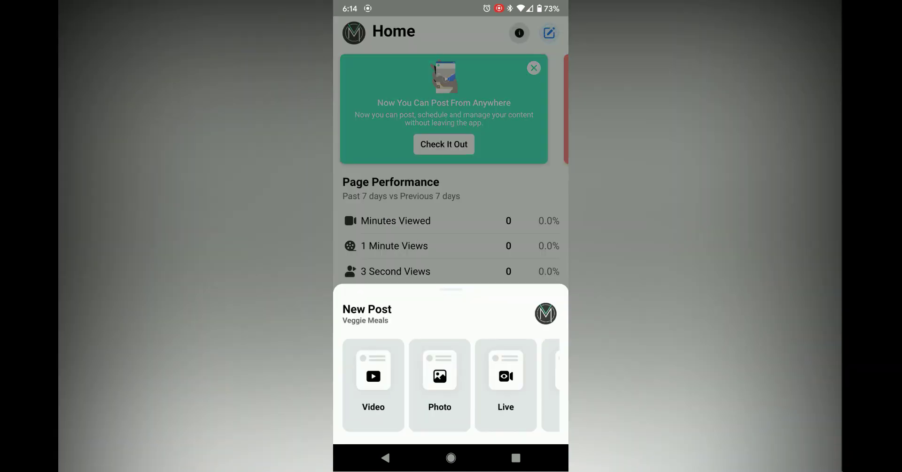
pyautogui.moveTo(493, 386); pyautogui.dragTo(448, 385)
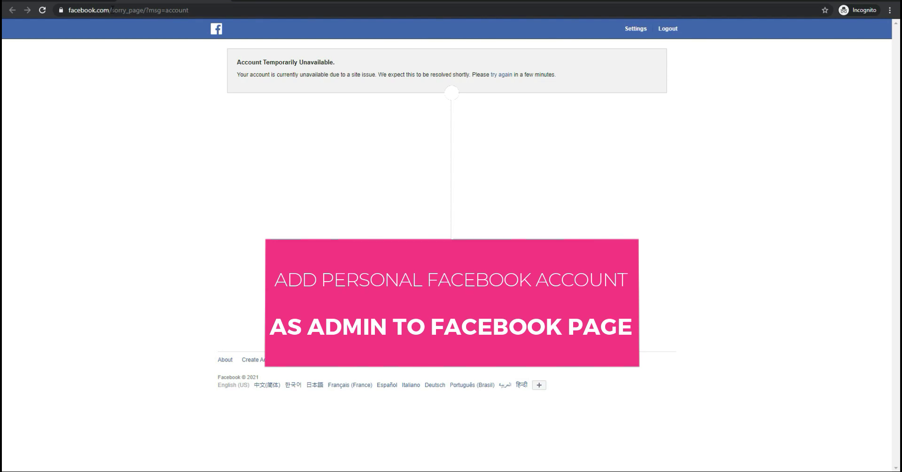
# Select the path part of the Facebook web address on the unavailable notice page
pyautogui.moveTo(112, 10); pyautogui.dragTo(247, 24)
# Load facebook.com/home and continue to the News Feed
pyautogui.write('home')
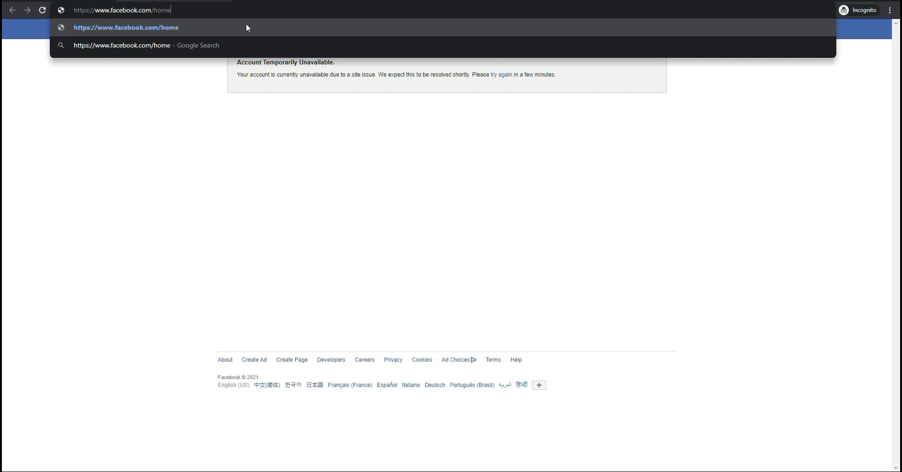
pyautogui.press('Return')
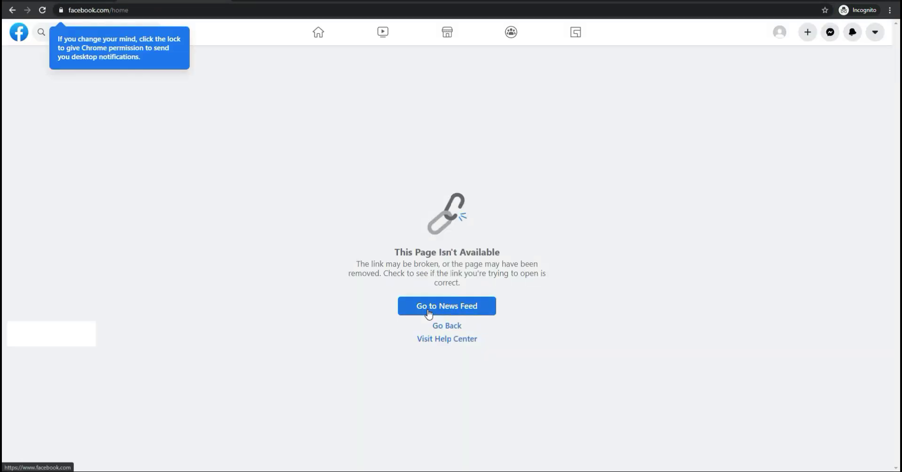
pyautogui.click(428, 313)
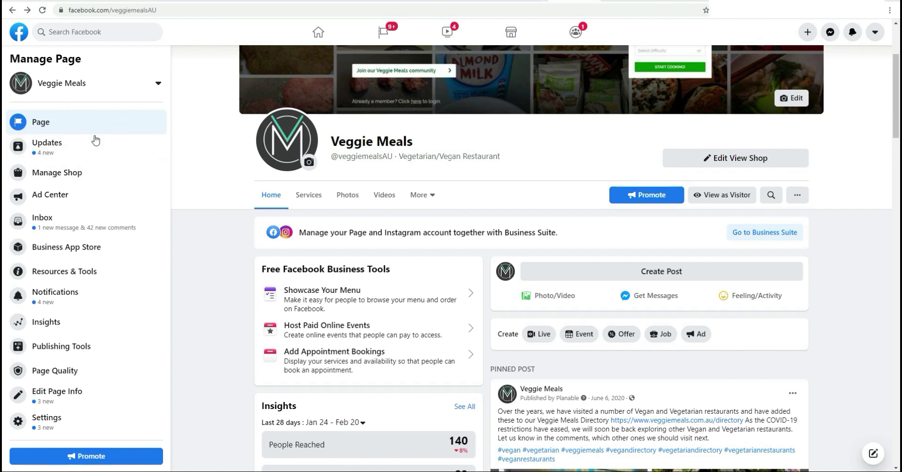
# In Veggie Meals Page Roles settings, change the new page role from Editor to Admin
pyautogui.click(45, 419)
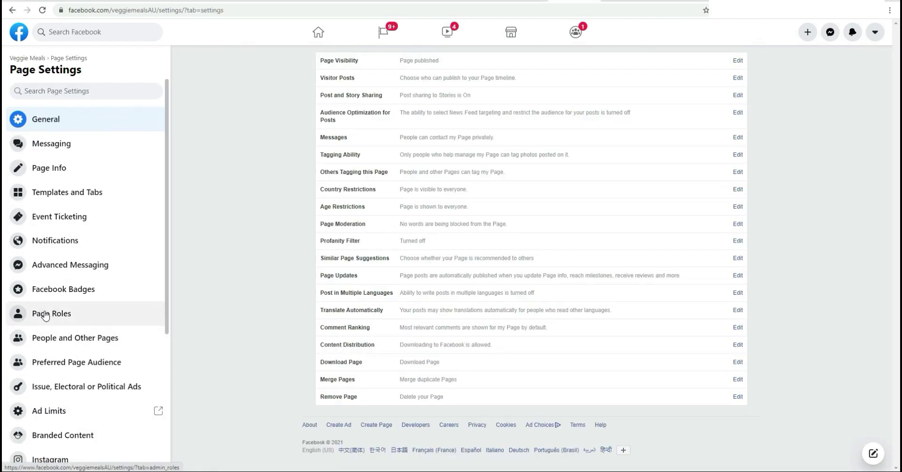
pyautogui.click(45, 314)
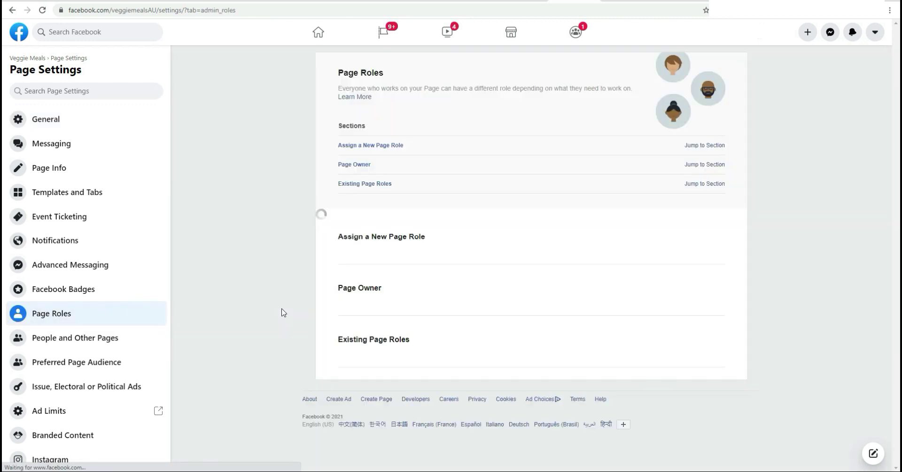
pyautogui.click(387, 252)
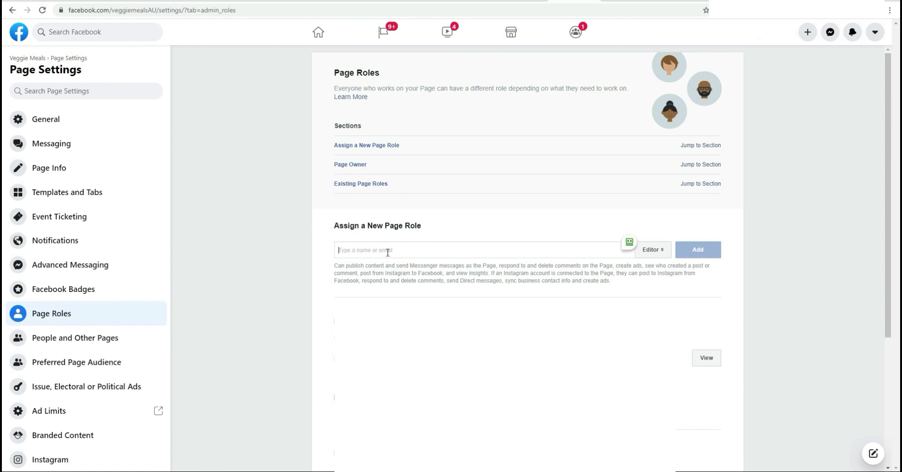
pyautogui.click(652, 250)
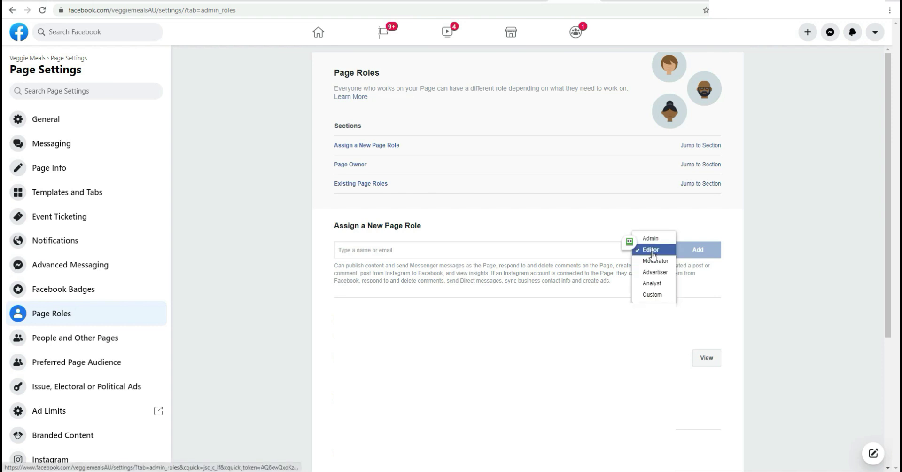
pyautogui.click(653, 239)
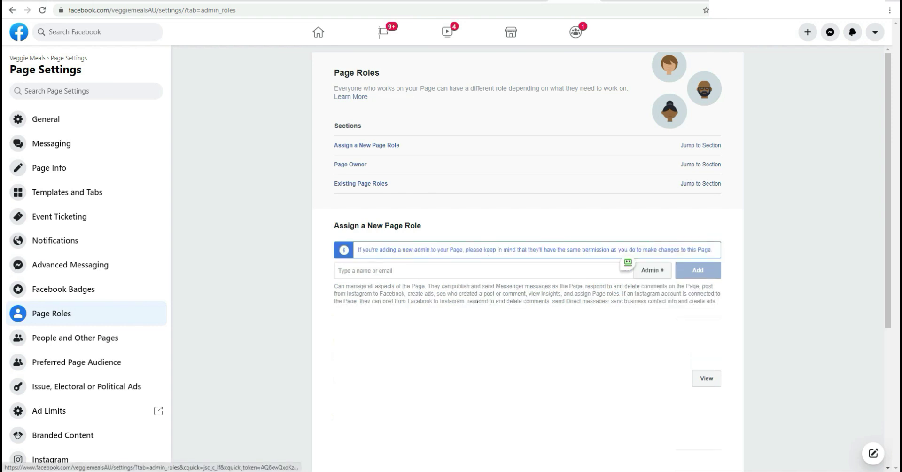